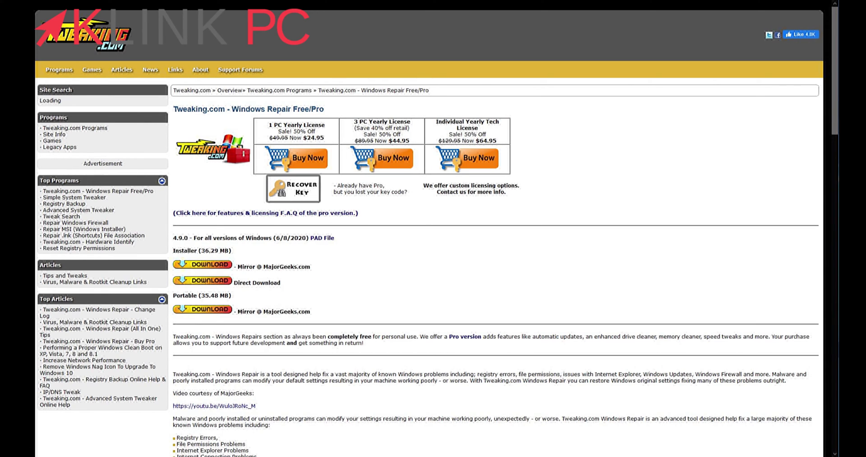
left_click_drag(277, 238, 335, 238)
left_click(343, 238)
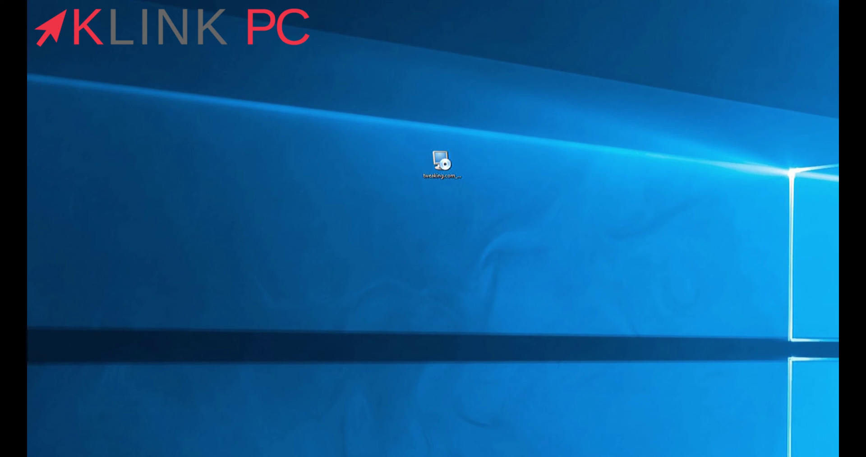
Launch the Tweaking.com installer from the desktop and accept the default installation folder
double_click(442, 161)
left_click(400, 297)
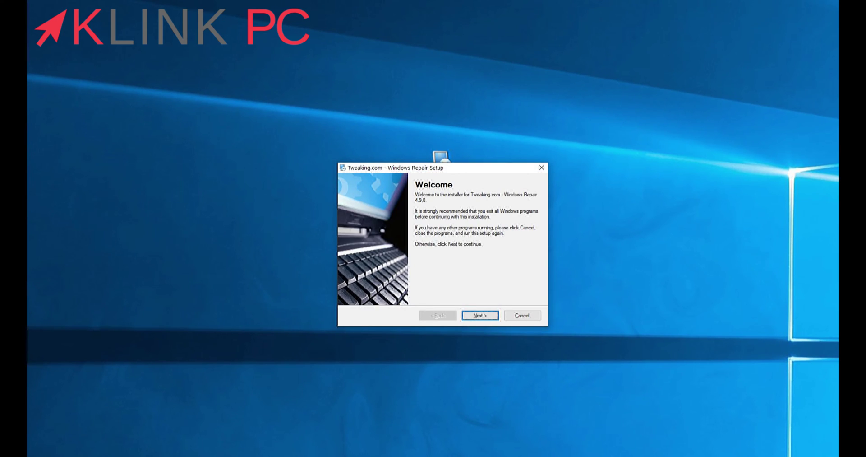
key("Return")
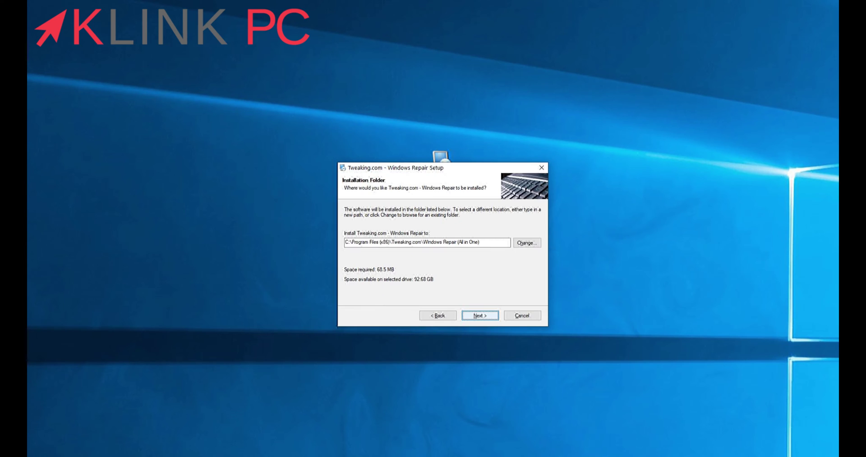
left_click_drag(482, 242, 345, 242)
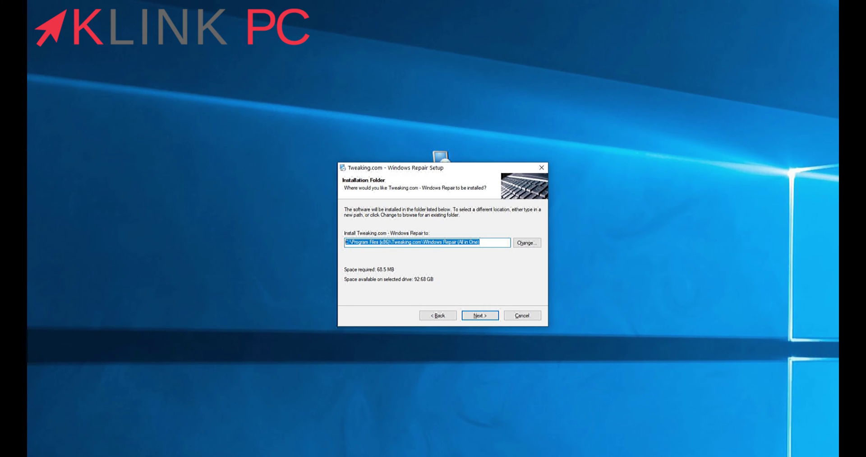
left_click(481, 315)
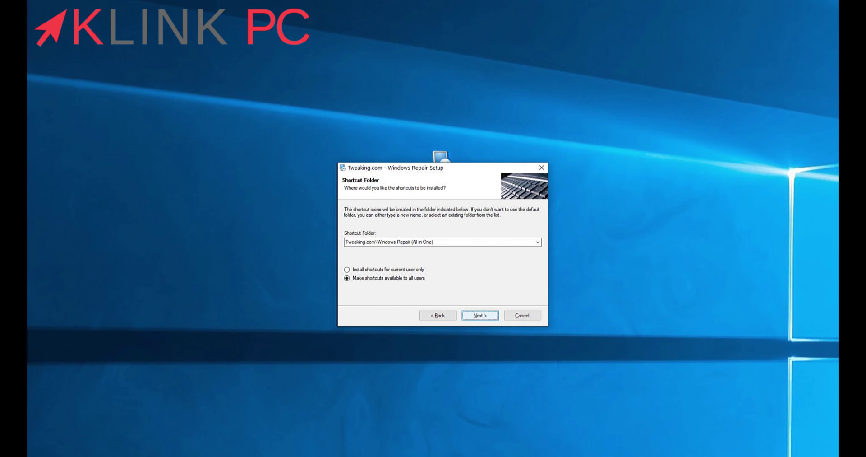
Make the program shortcuts available to all users, keeping the default shortcut folder
left_click(347, 269)
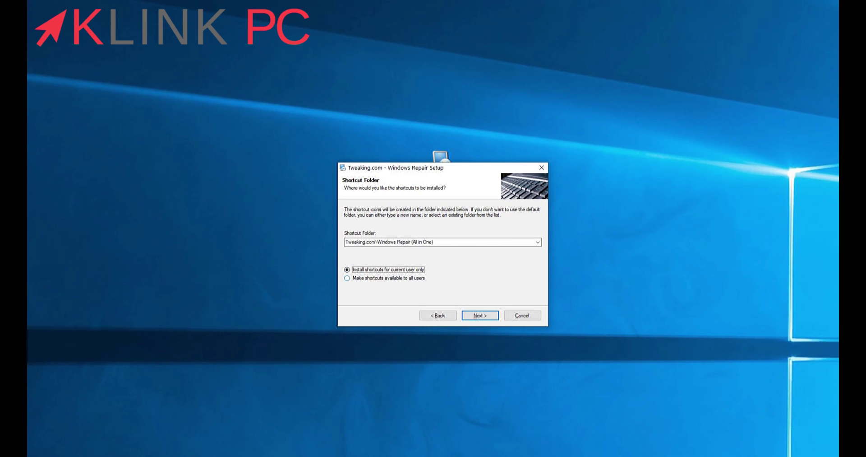
left_click(347, 278)
left_click(347, 269)
left_click(347, 278)
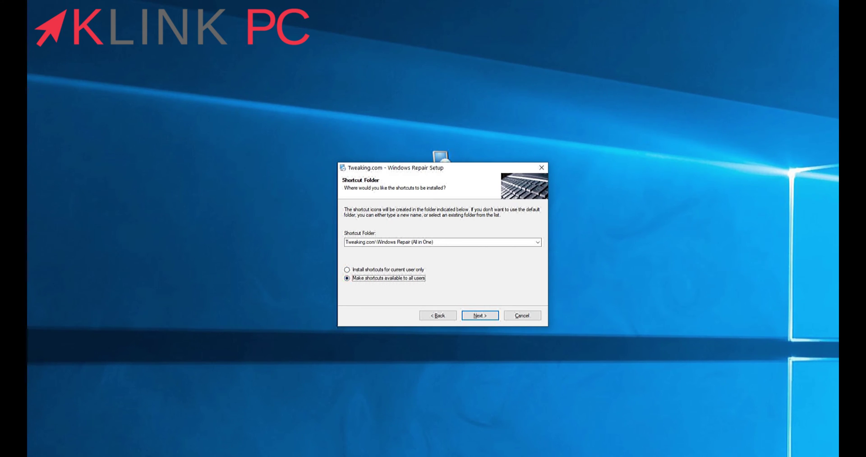
key("Return")
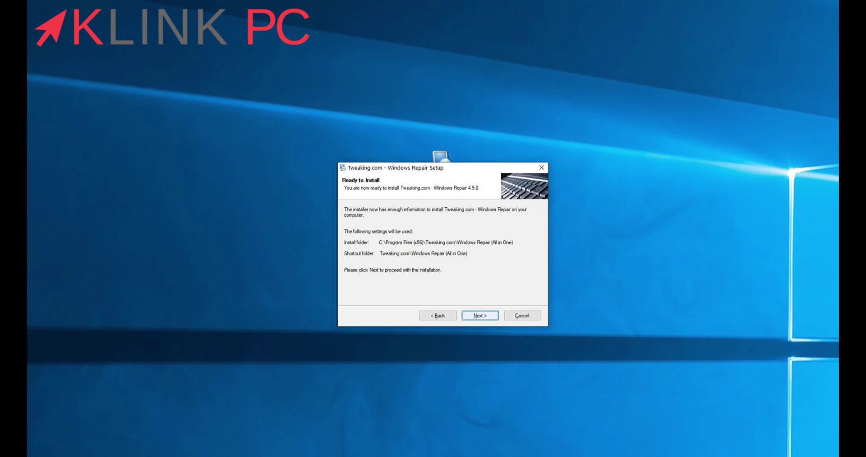
Install Windows Repair with the desktop icon and open-on-completion options enabled, and finish the setup
key("Return")
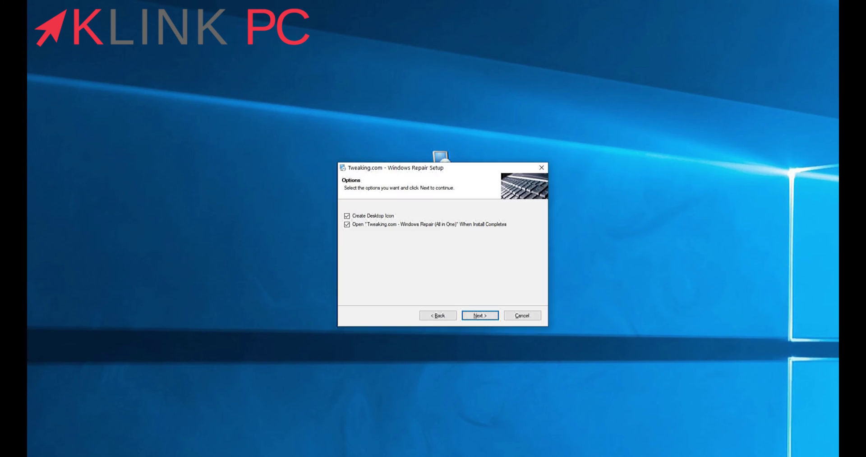
left_click(480, 315)
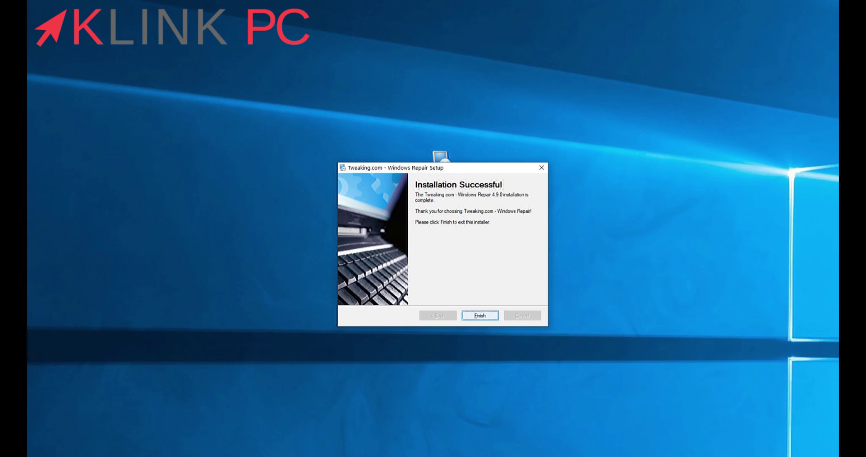
left_click(480, 316)
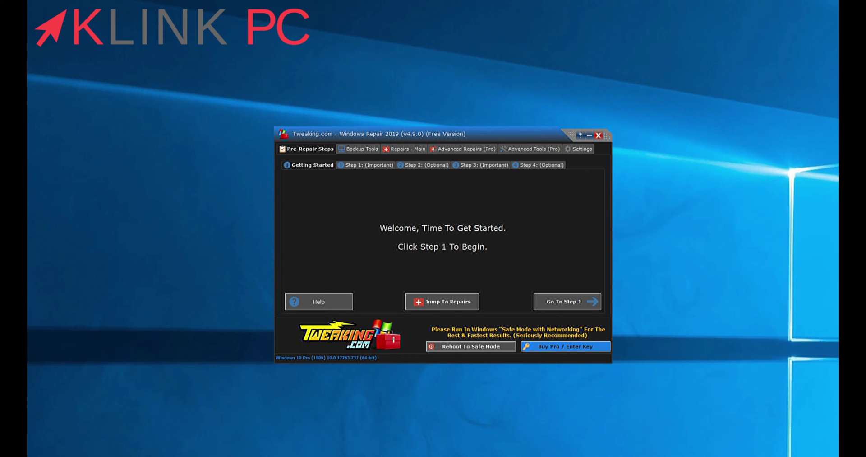
Review pre-repair steps 1 to 4, covering the power reset, pre-scan, file system check and system file check
left_click(366, 165)
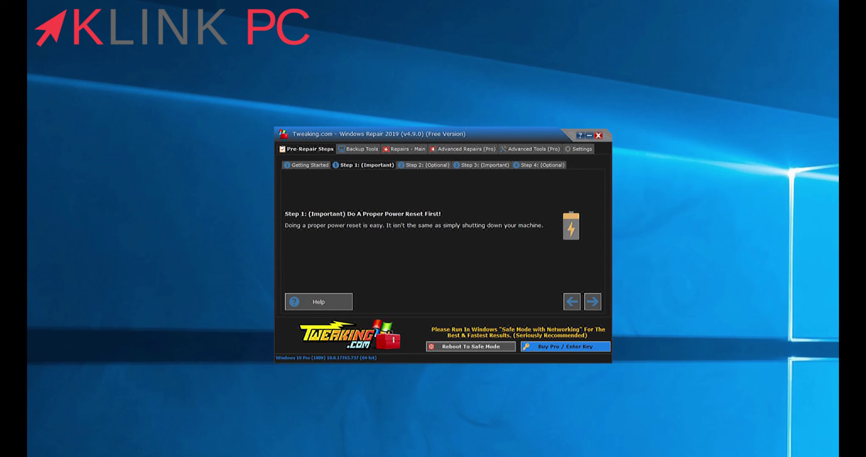
left_click(427, 165)
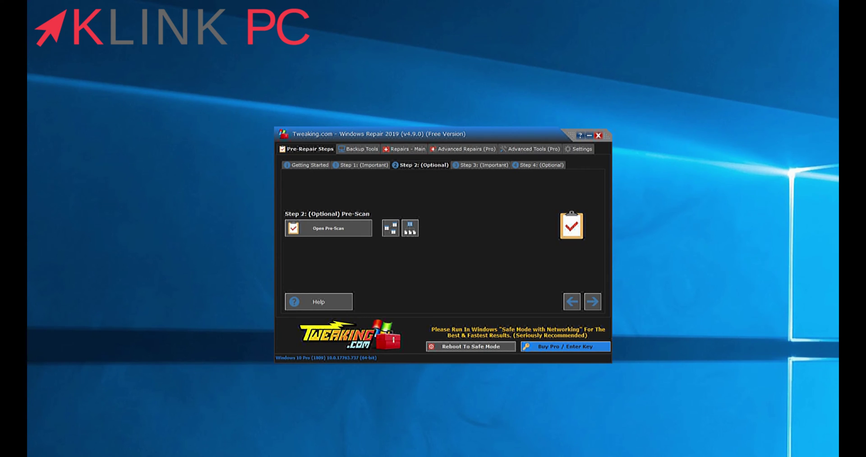
left_click(481, 165)
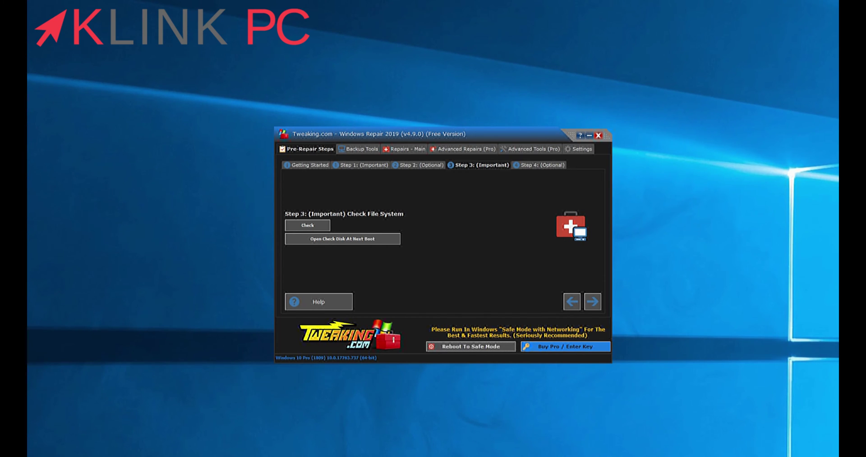
left_click(542, 165)
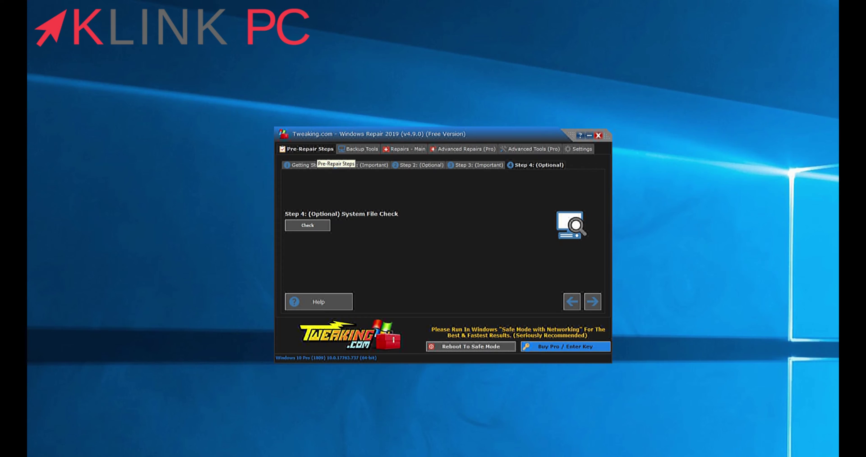
Look at the backup tools and preview the System Restore wizard without restoring anything
left_click(359, 149)
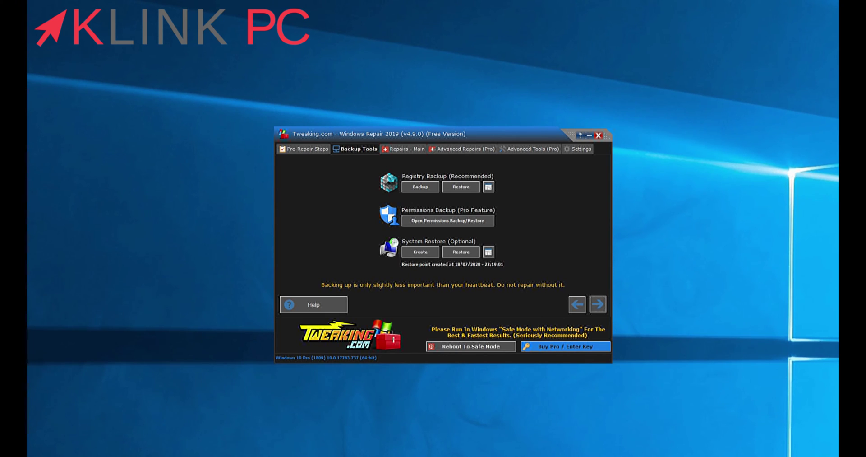
left_click(461, 251)
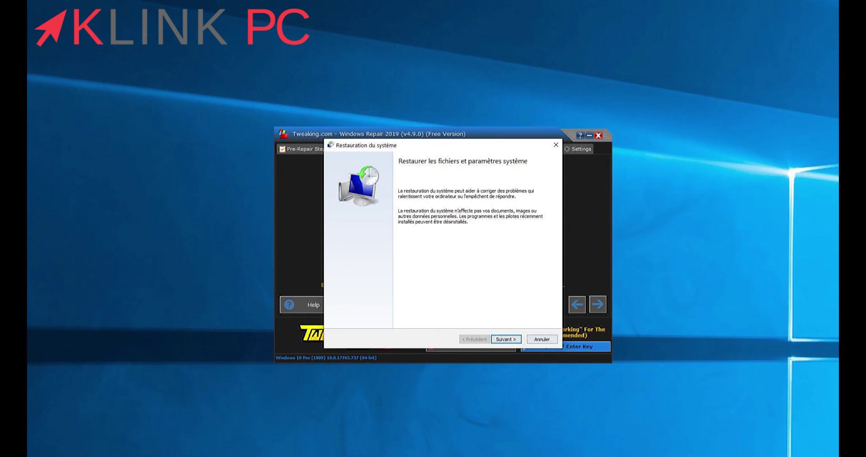
left_click(532, 339)
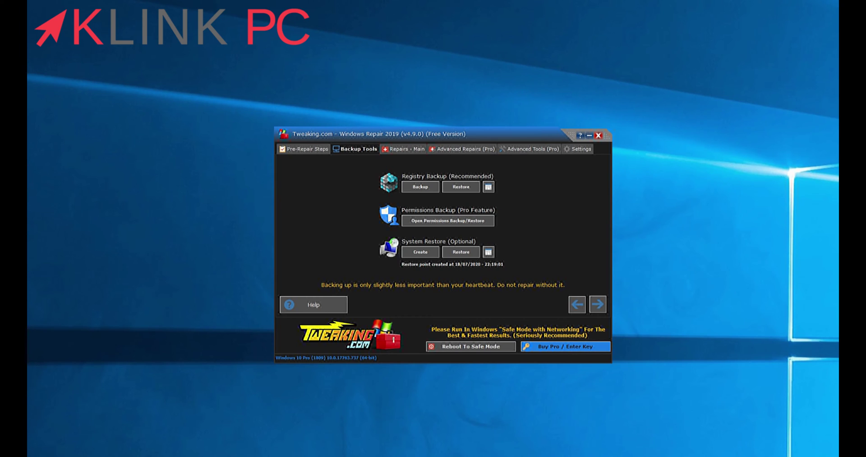
Open the main repairs list and acknowledge the risks of running outside Safe Mode
left_click(403, 149)
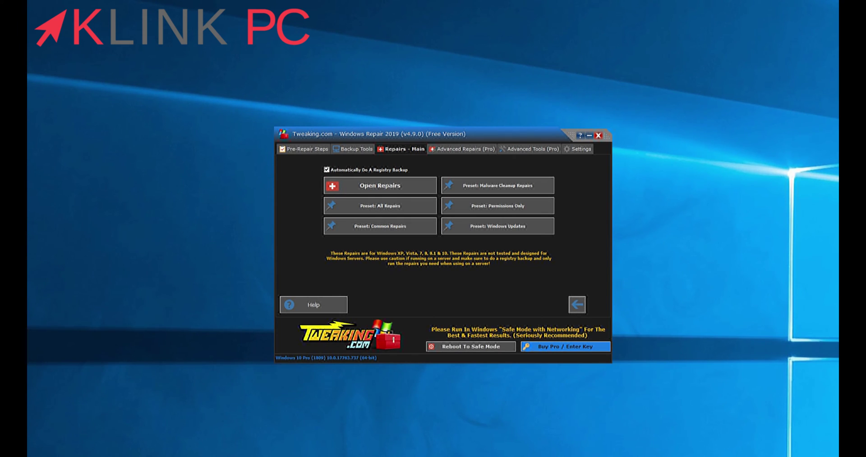
left_click(380, 185)
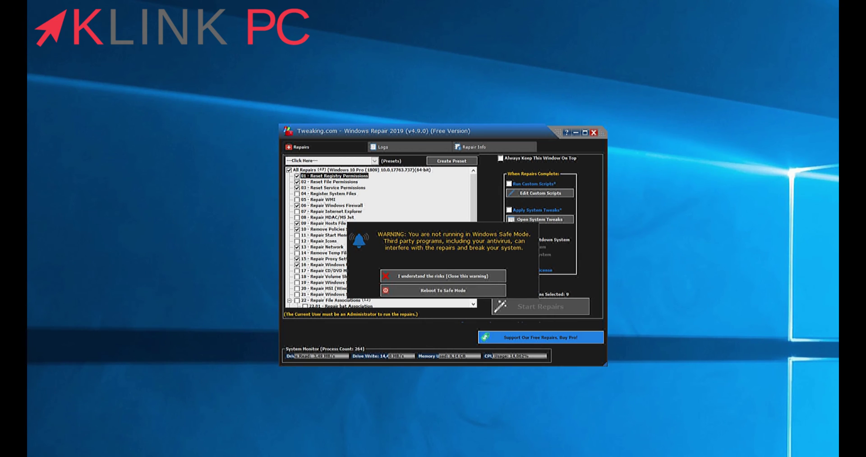
left_click(442, 276)
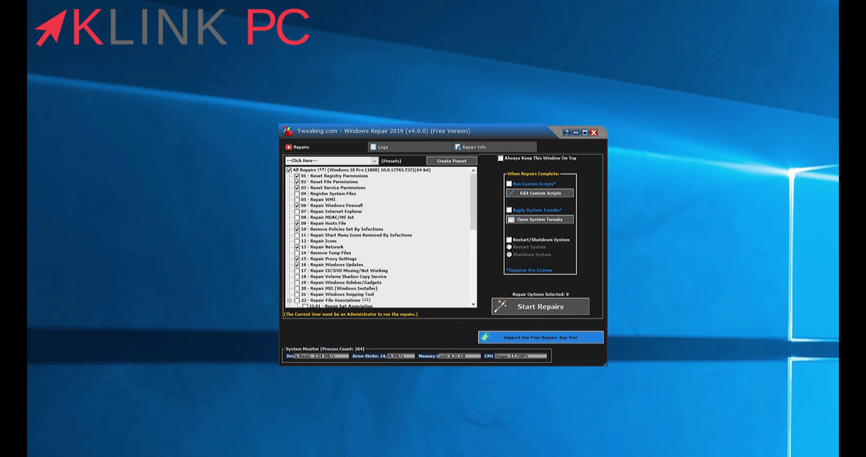
Collapse the Repair Recycle Bin and Repair File Associations groups in the repairs list
scroll(343, 234, "down", 10)
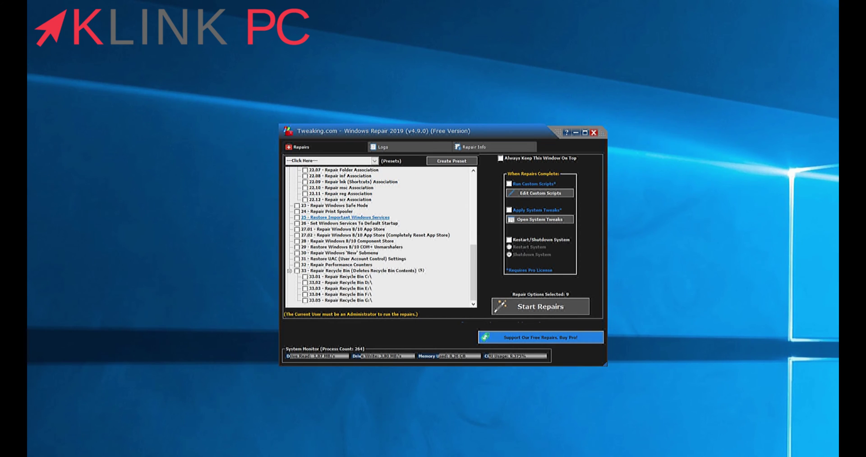
left_click(290, 270)
scroll(379, 235, "up", 4)
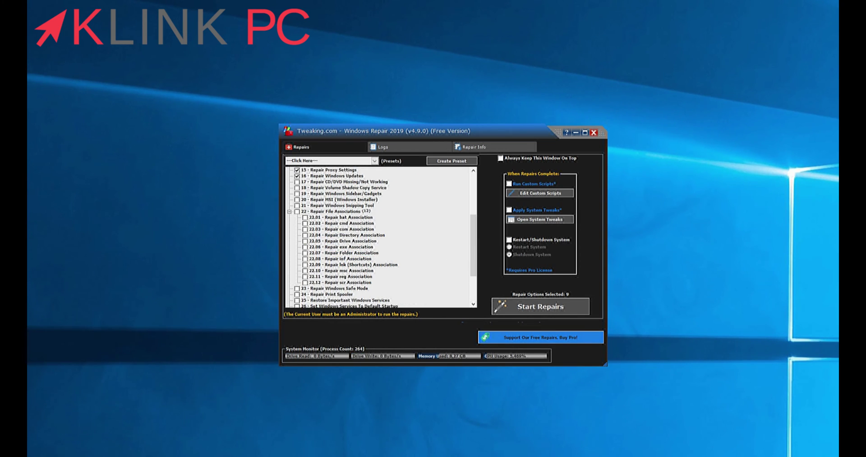
left_click(290, 228)
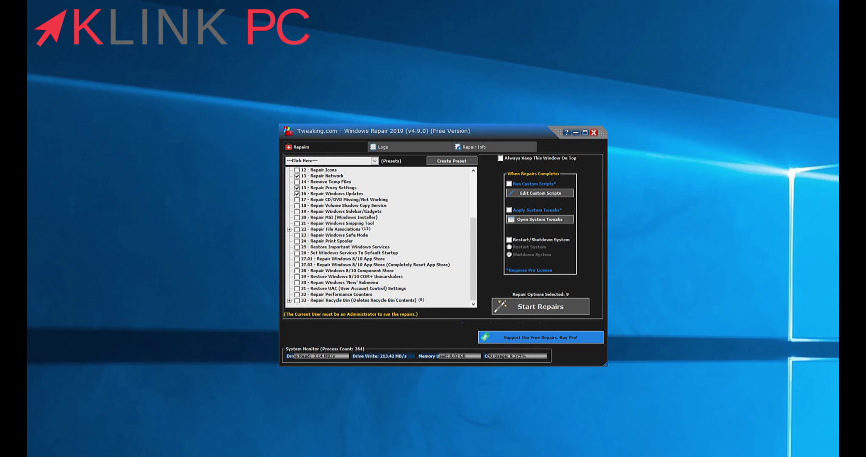
scroll(338, 234, "up", 4)
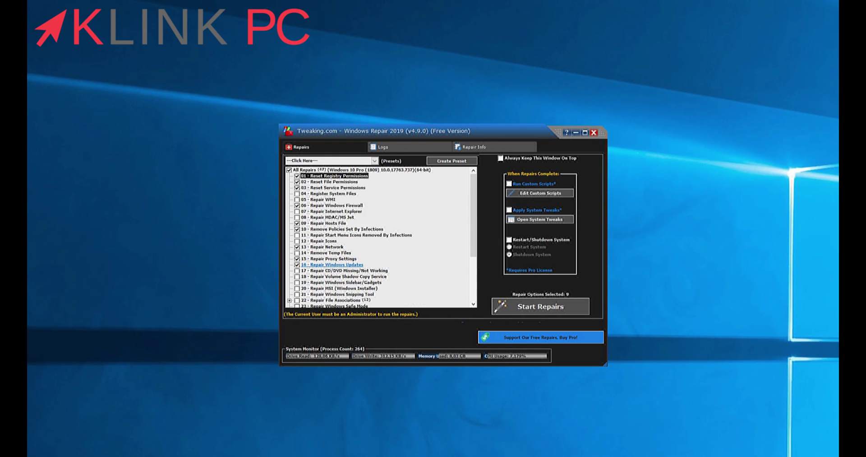
scroll(343, 259, "down", 4)
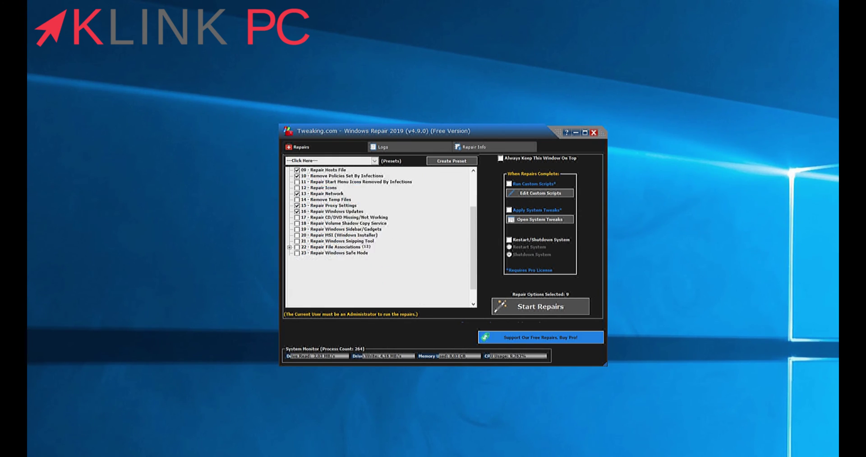
left_click(290, 229)
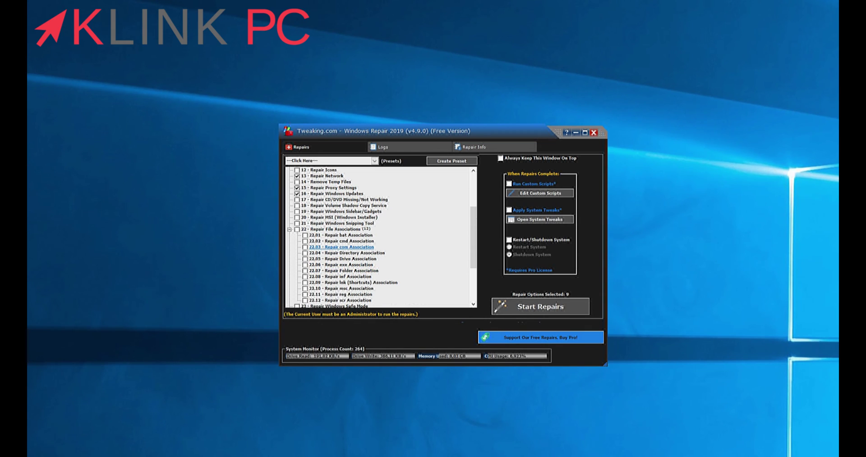
left_click(290, 229)
scroll(339, 225, "up", 4)
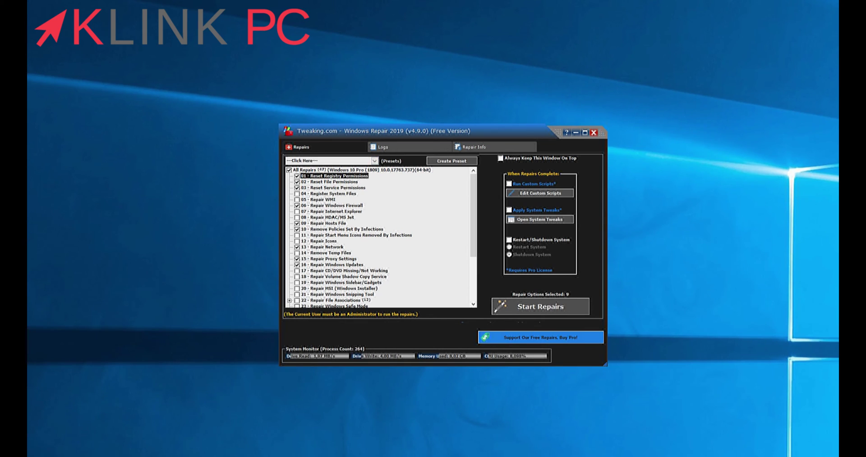
Apply the All Repairs preset and review the repairs it selects
left_click(375, 160)
left_click(316, 167)
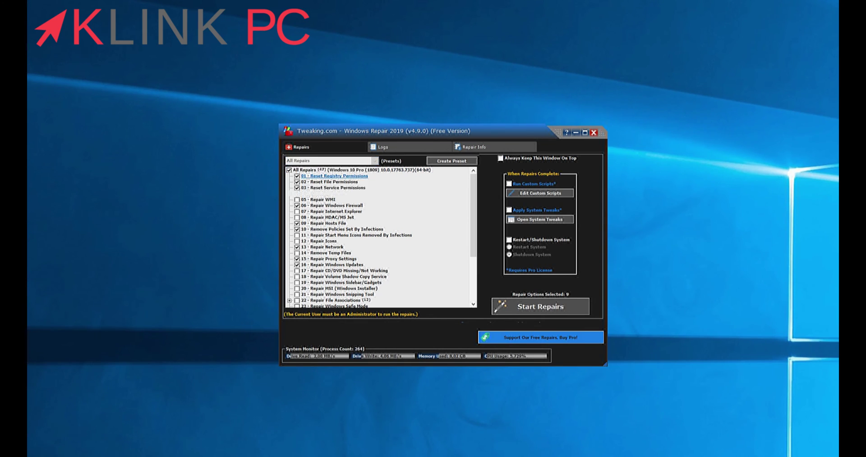
scroll(382, 237, "down", 4)
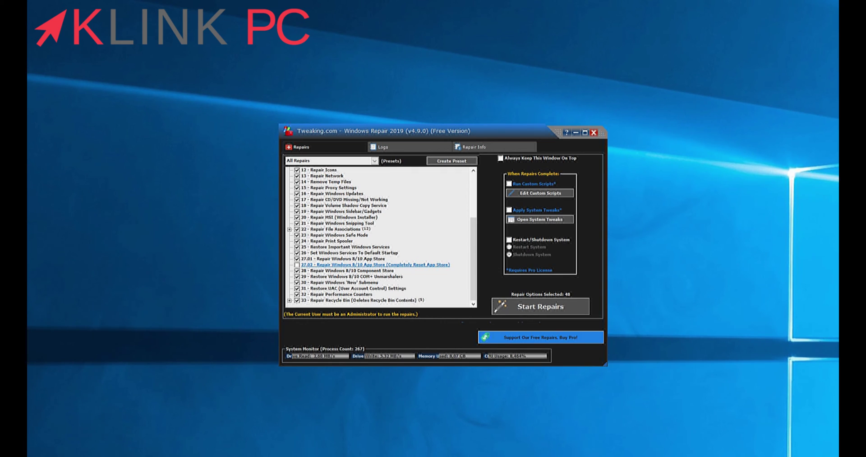
scroll(379, 237, "up", 4)
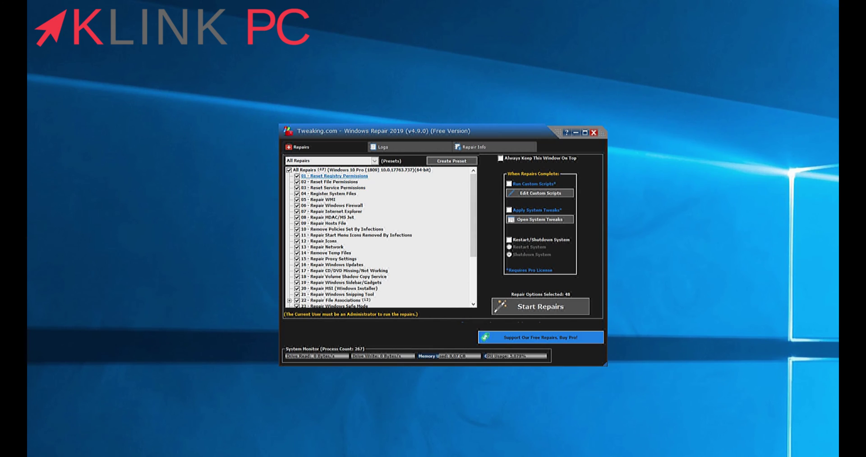
Switch the repair selection to the Common Repairs preset and review the whole list
left_click(343, 174)
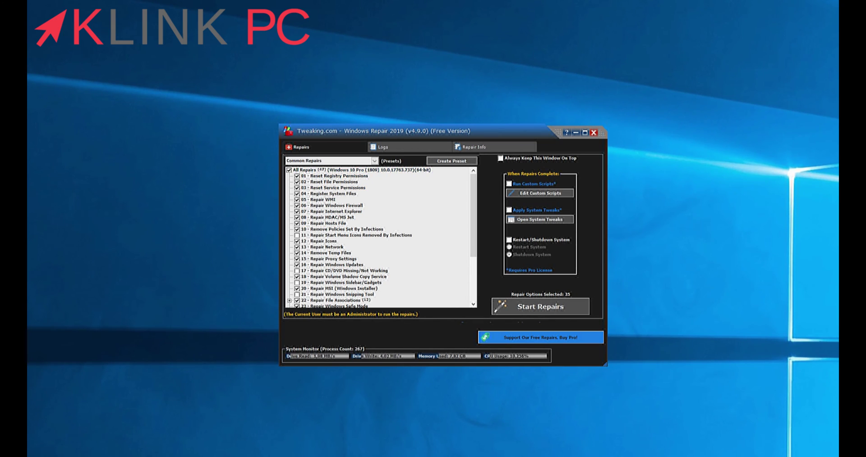
scroll(356, 182, "down", 3)
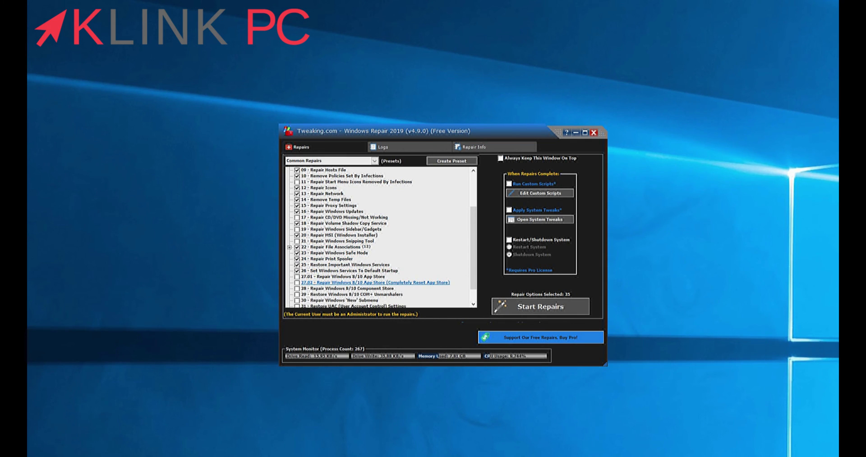
scroll(357, 271, "down", 1)
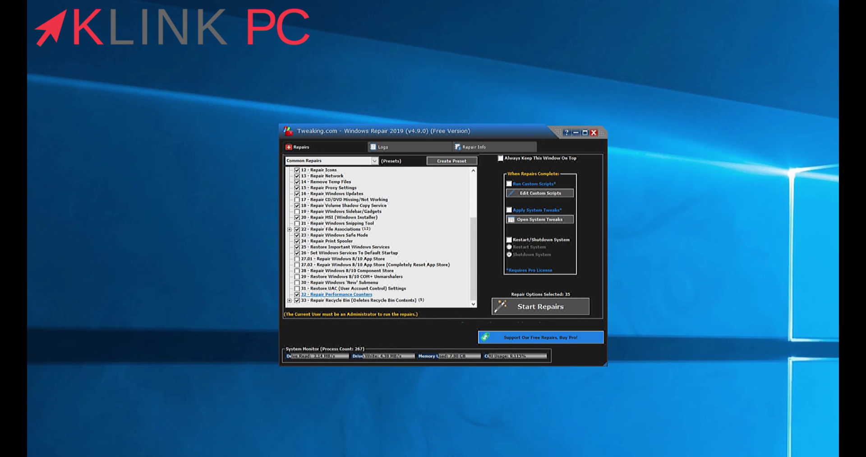
scroll(379, 235, "up", 4)
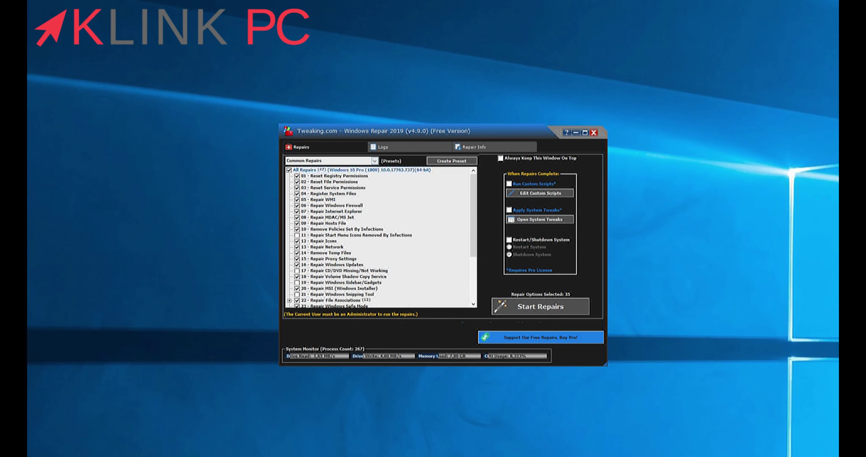
Switch the repair selection to the Malware Cleanup Repairs preset and review the whole list
left_click(374, 160)
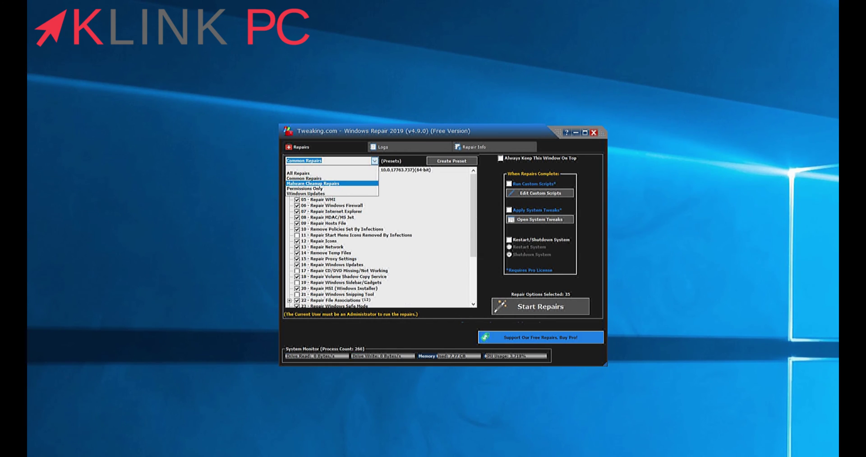
left_click(316, 183)
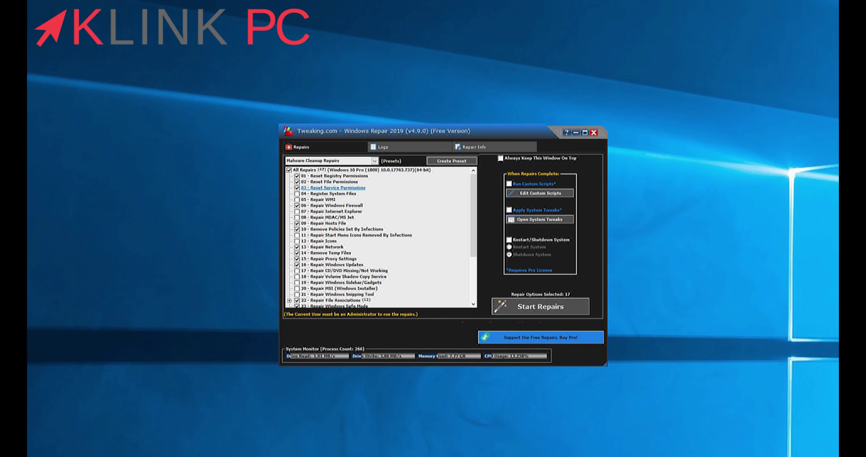
scroll(382, 238, "down", 4)
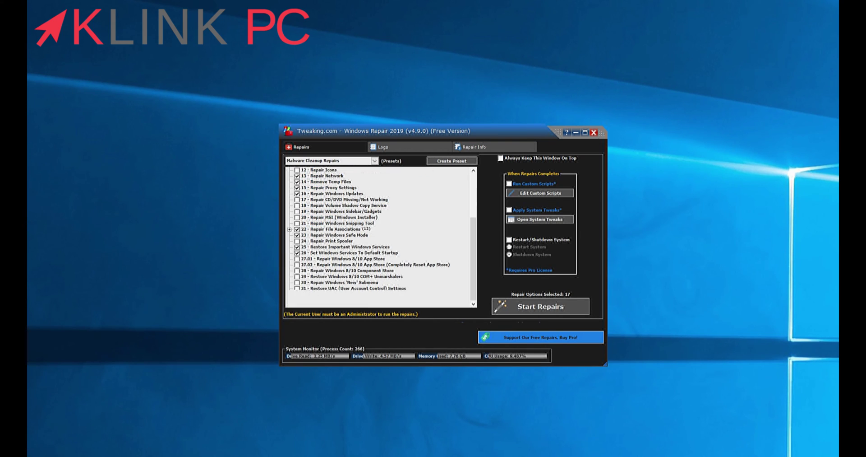
scroll(339, 224, "up", 4)
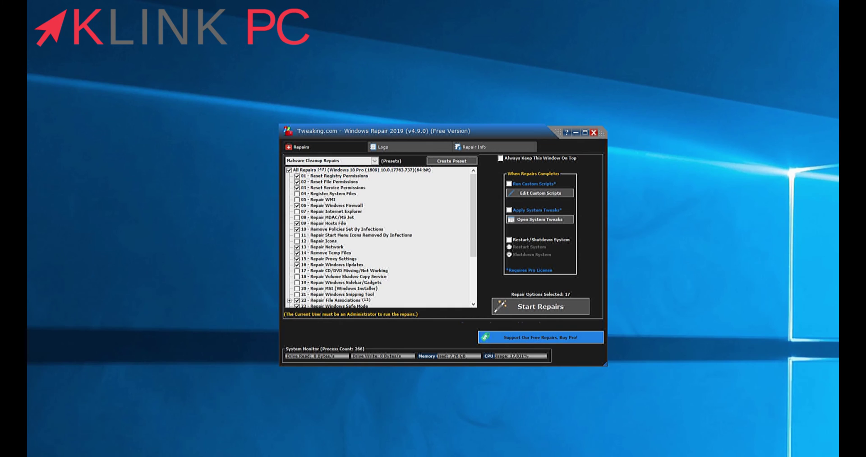
Apply the Permissions Only preset and check which repairs it selects
left_click(330, 161)
left_click(316, 176)
scroll(381, 238, "down", 4)
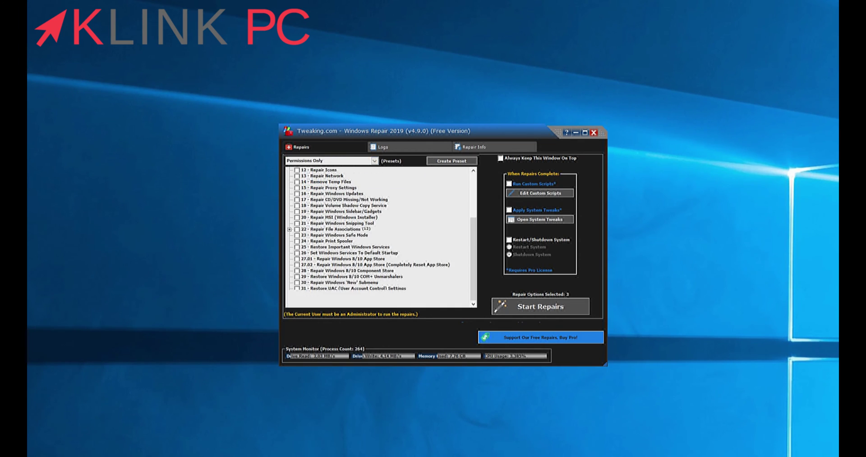
scroll(381, 237, "up", 4)
Change the preset to Windows Updates and look through the repairs it selects
left_click(329, 161)
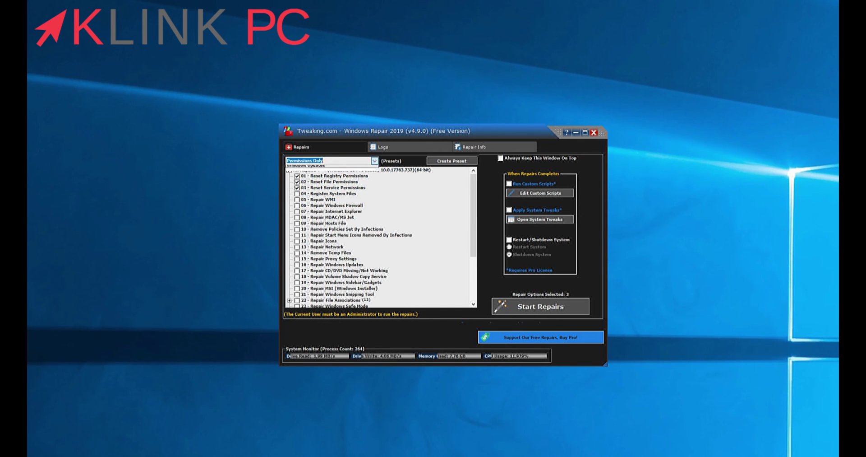
left_click(316, 192)
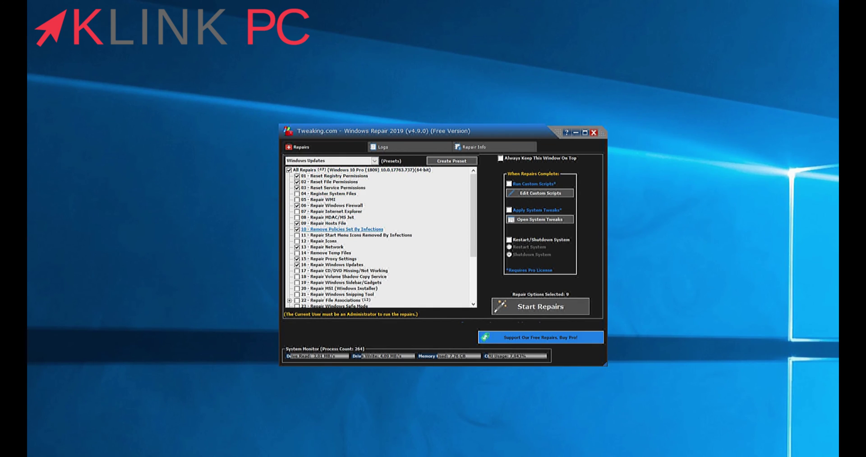
scroll(381, 237, "down", 3)
scroll(382, 237, "up", 3)
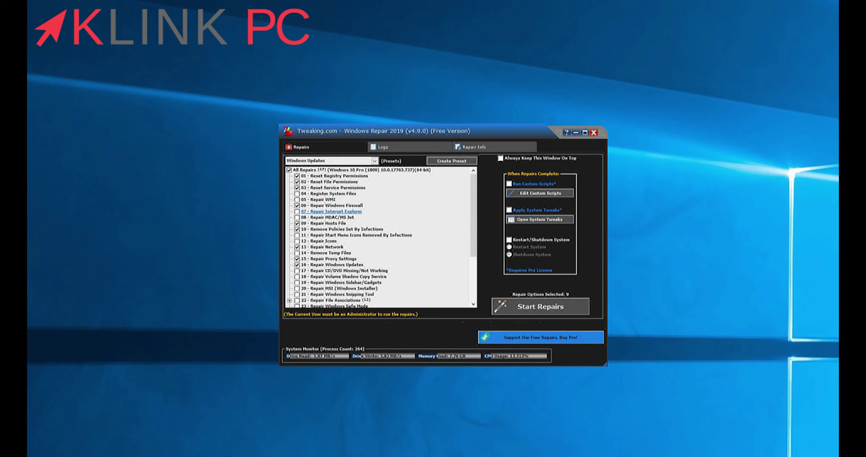
Set the repair selection back to the All Repairs preset and review the end of the list
left_click(329, 161)
left_click(307, 168)
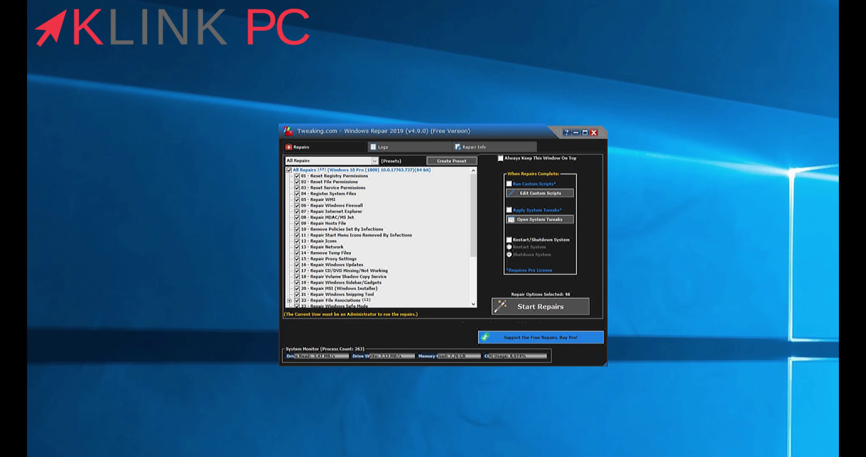
scroll(343, 205, "down", 4)
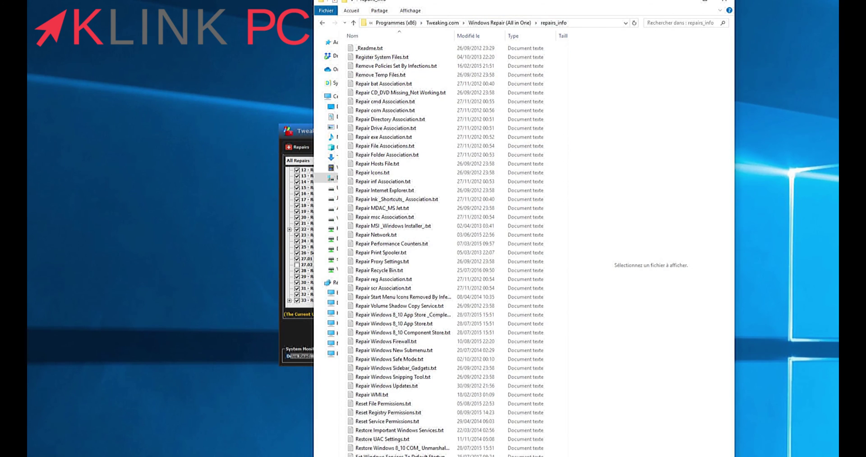
In File Explorer, go from the Tweaking.com folder to Windows Repair (All in One)\repairs_info and preview Register System Files.txt
left_click(443, 22)
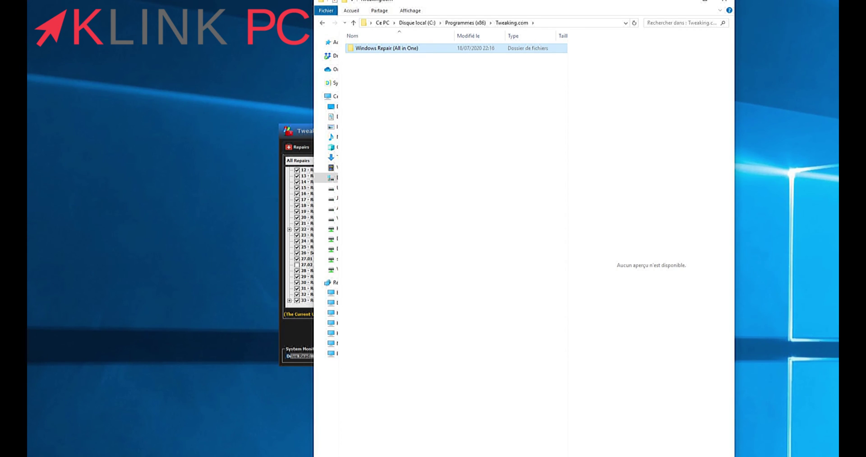
left_click_drag(406, 0, 405, 3)
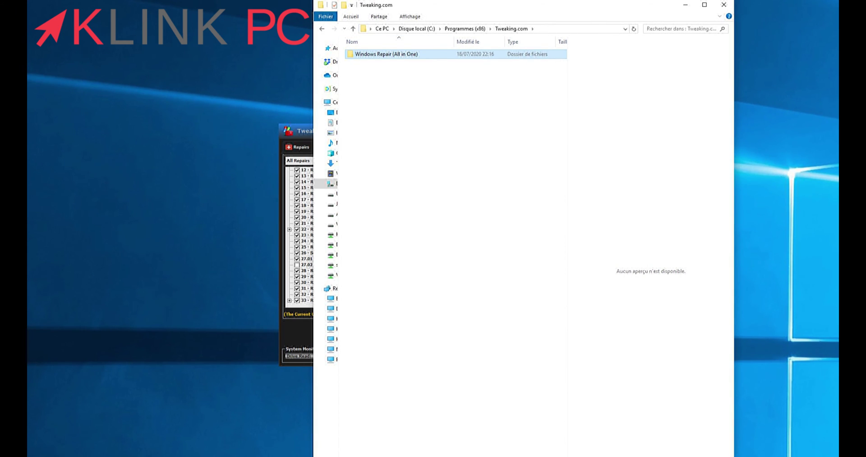
key("Return")
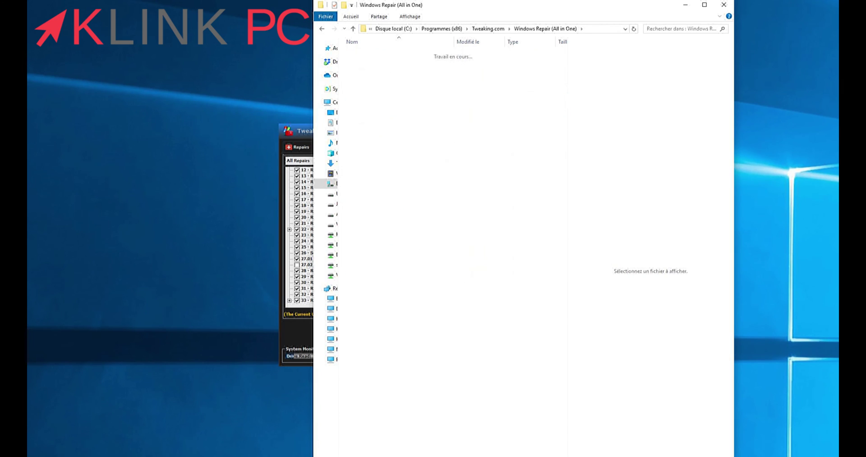
left_click(381, 55)
left_click(381, 63)
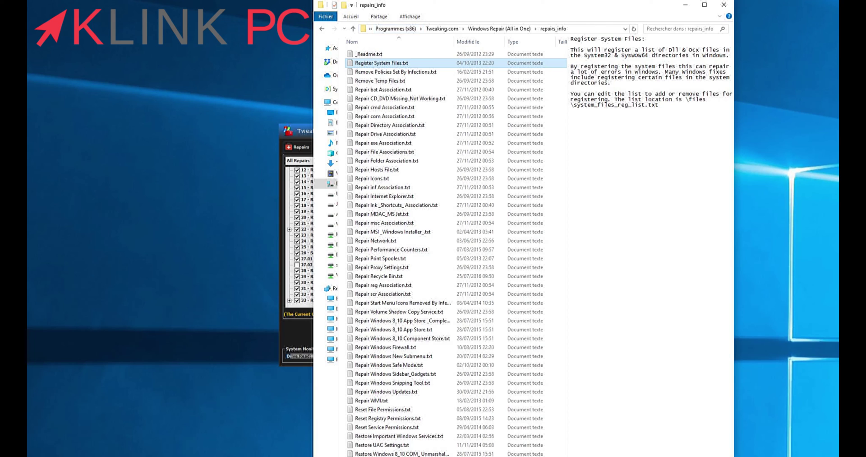
left_click_drag(427, 10, 490, 16)
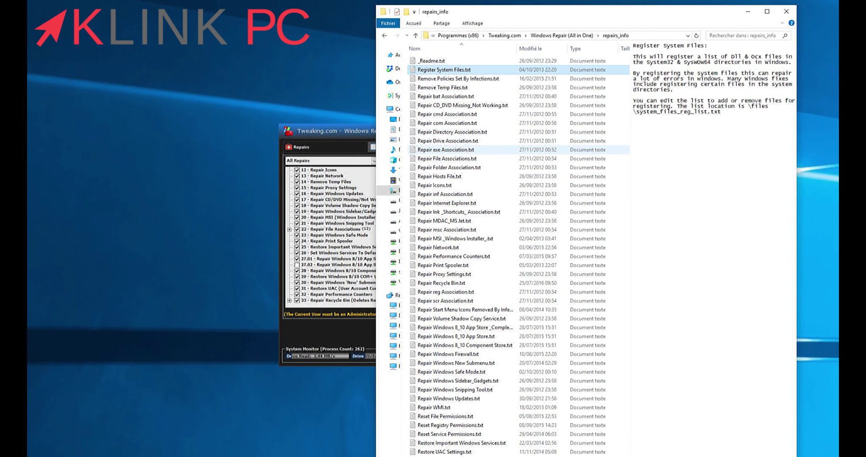
Preview the repair description files one by one from Remove Policies Set By Infections.txt onward, and close the folder window
left_click(458, 79)
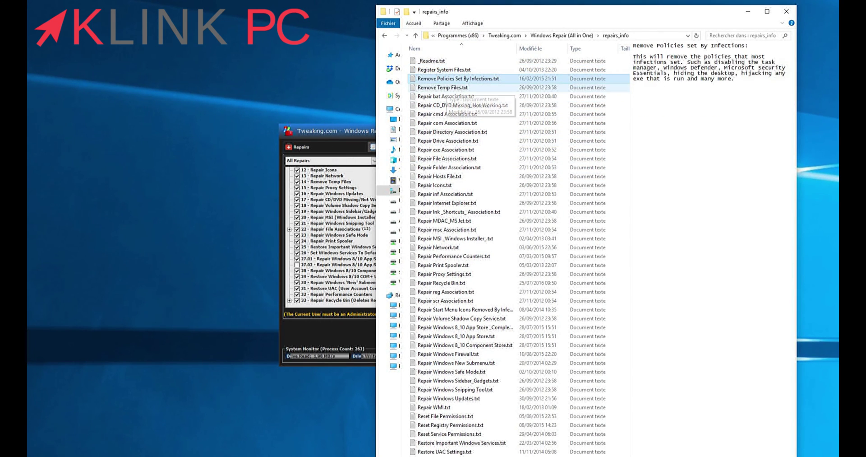
left_click(443, 87)
left_click(446, 96)
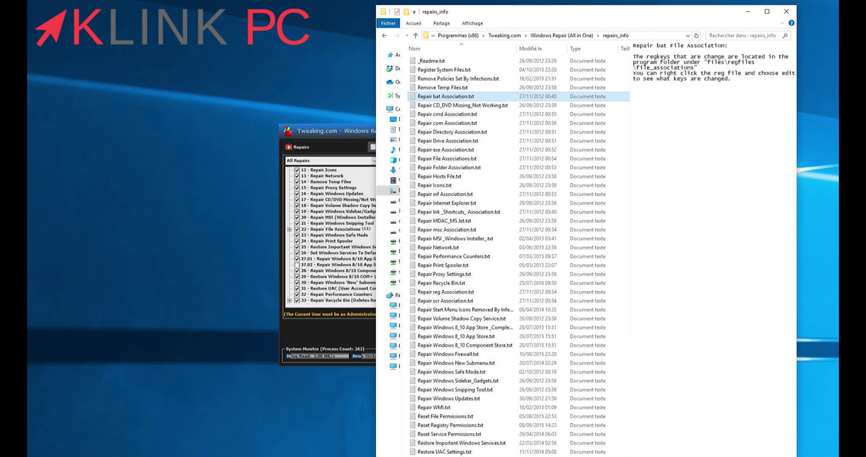
left_click(447, 105)
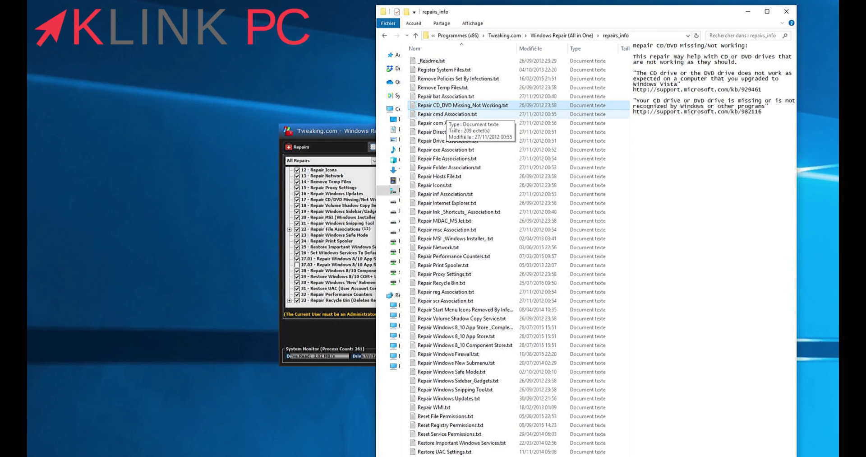
left_click(447, 114)
left_click(459, 123)
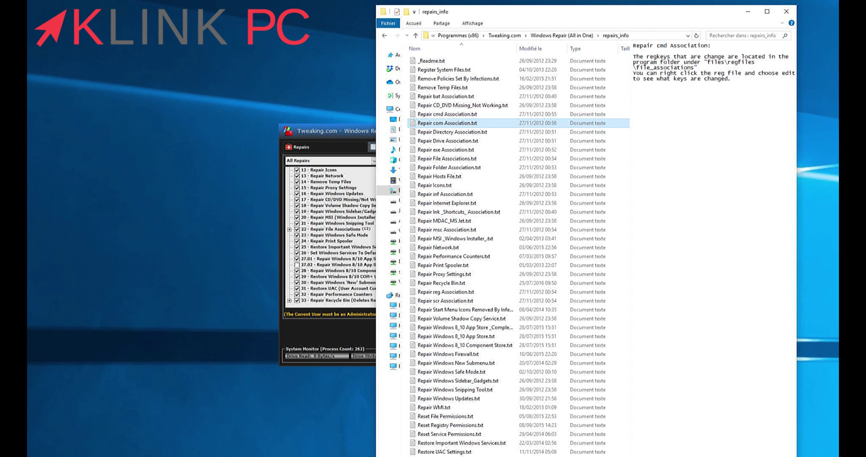
left_click(447, 132)
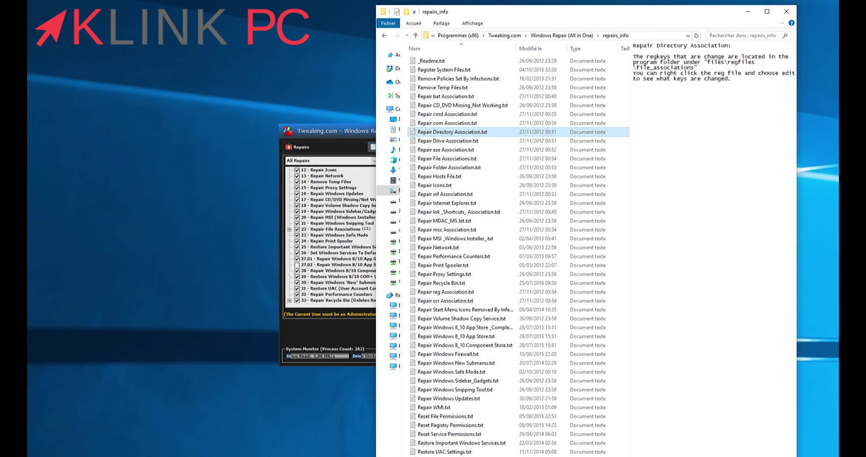
left_click(451, 140)
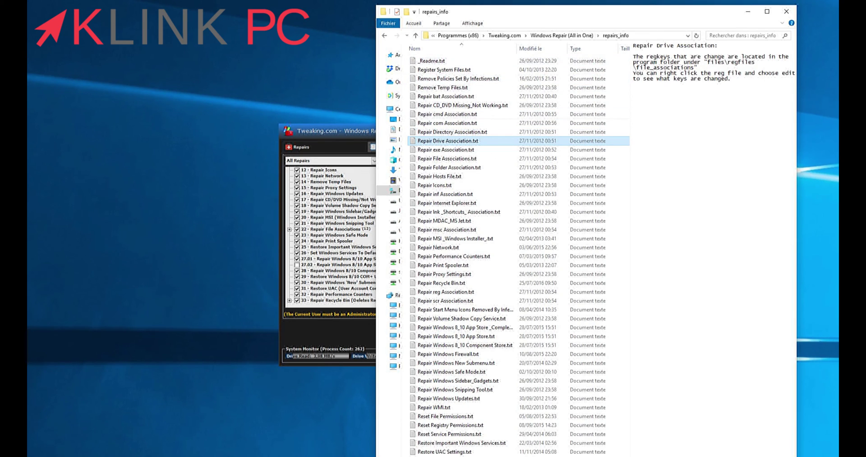
left_click(446, 149)
left_click(447, 158)
key("Down")
key("Down")
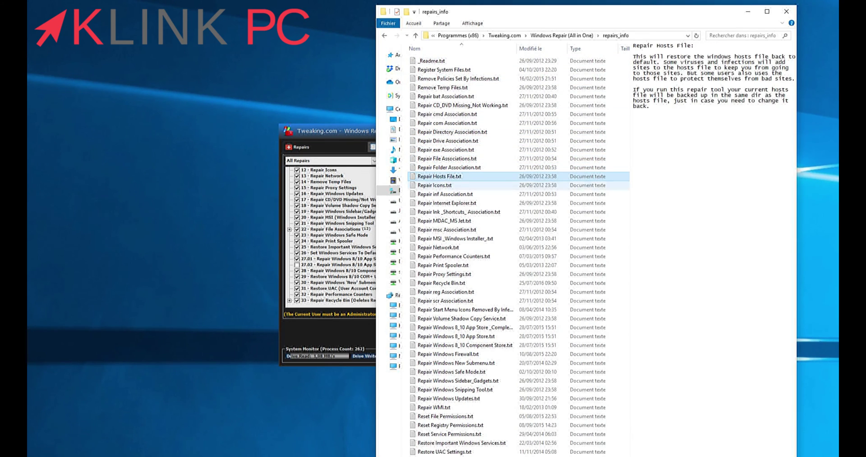
key("Down")
key("Down")
key("alt+F4")
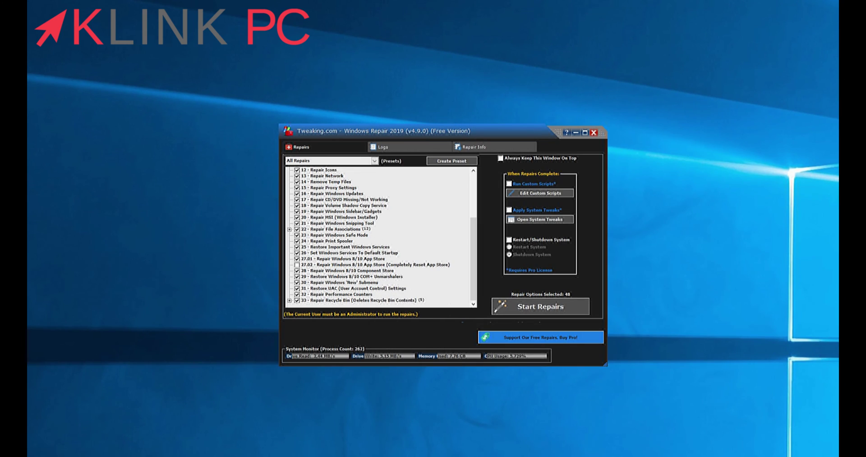
Apply the Windows Updates preset and start the repairs, moving the registry permissions console window out of the way
scroll(381, 236, "up", 4)
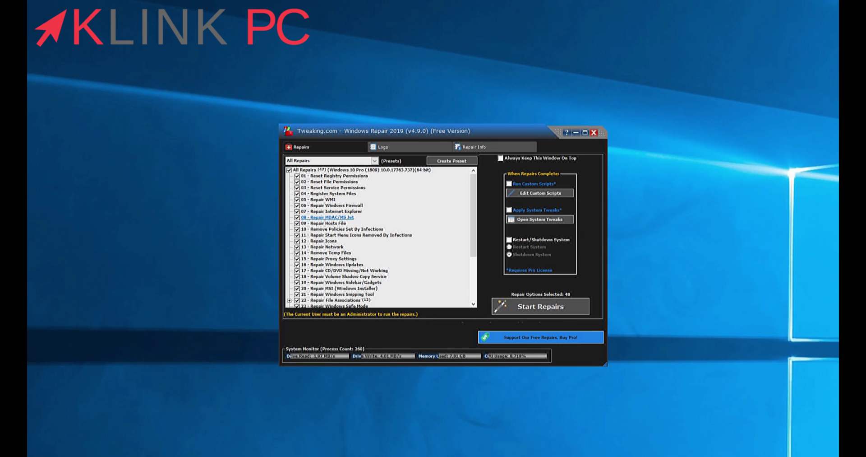
scroll(328, 217, "down", 4)
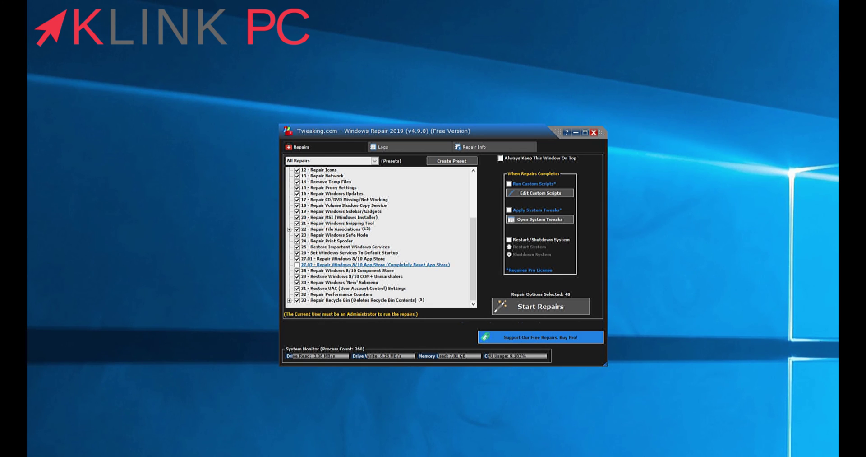
scroll(343, 265, "up", 3)
scroll(343, 266, "up", 1)
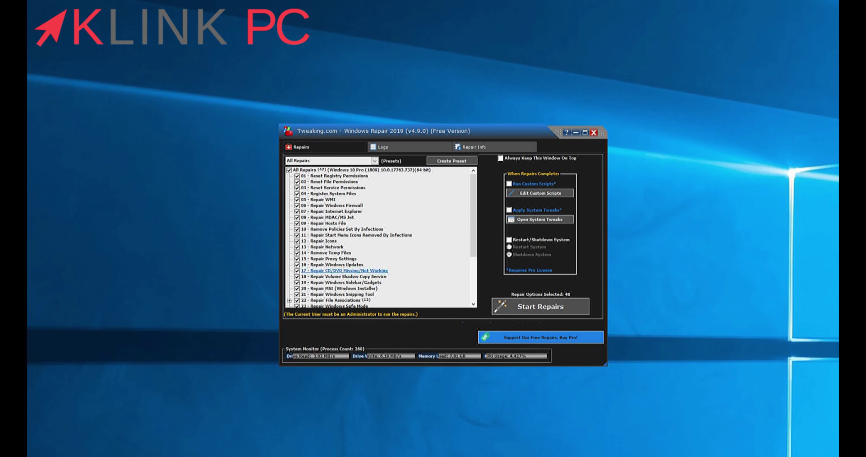
scroll(334, 176, "down", 4)
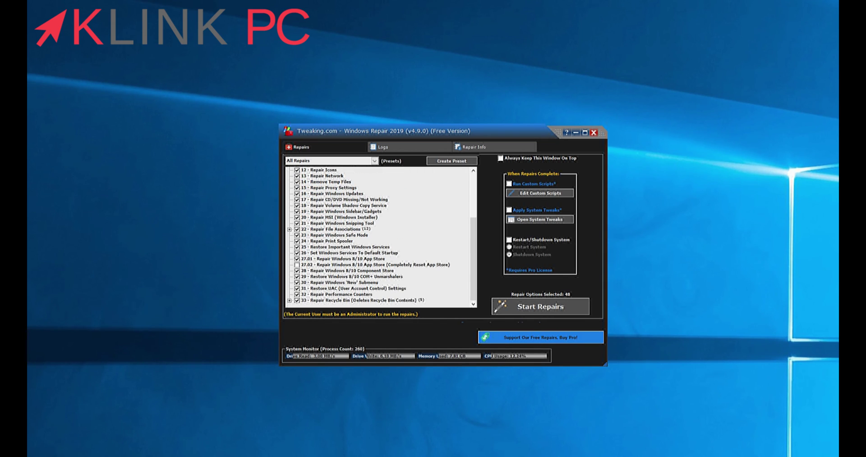
scroll(380, 237, "up", 4)
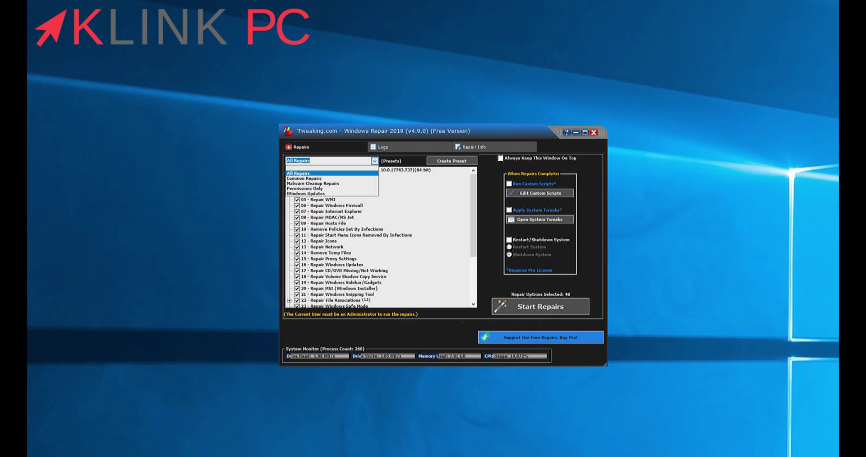
key("alt+Down")
left_click(306, 194)
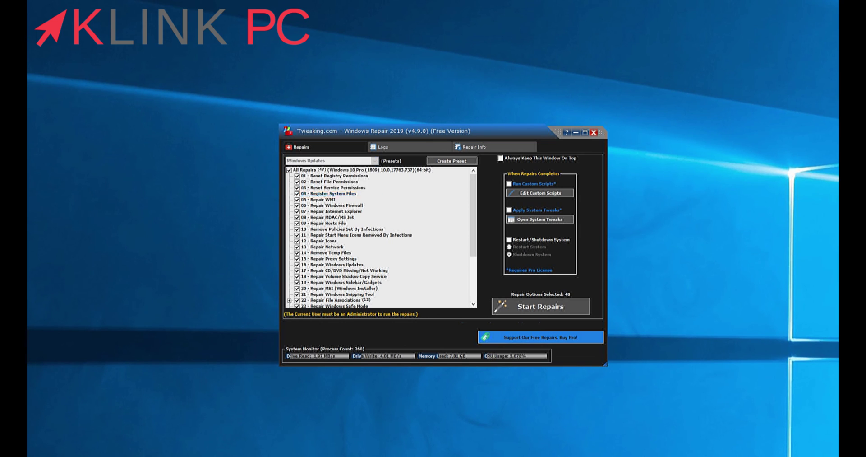
left_click(541, 306)
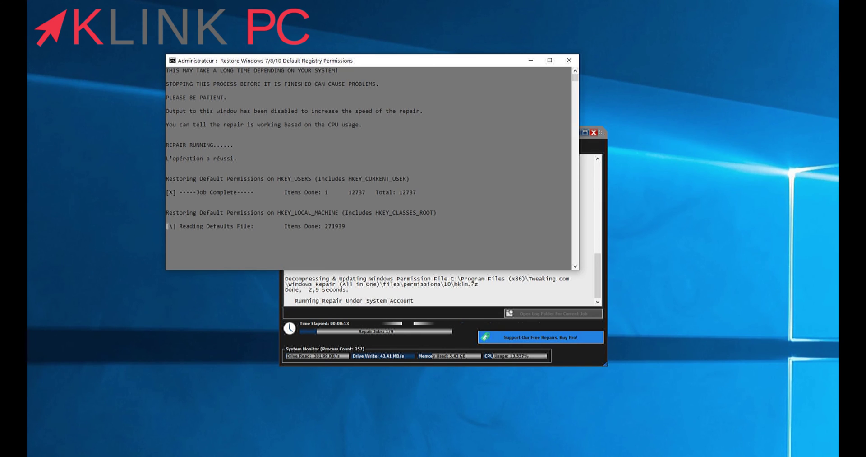
left_click_drag(360, 62, 614, 10)
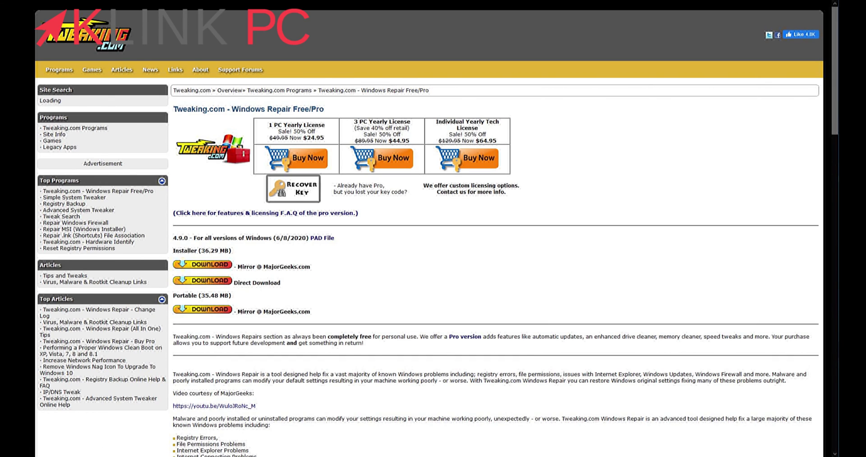
On the Tweaking.com Windows Repair web page, examine the yearly license prices and the Free/Pro/Tech comparison chart
left_click_drag(272, 125, 324, 138)
left_click_drag(397, 141, 410, 140)
left_click_drag(480, 141, 493, 140)
left_click(494, 141)
scroll(434, 229, "down", 15)
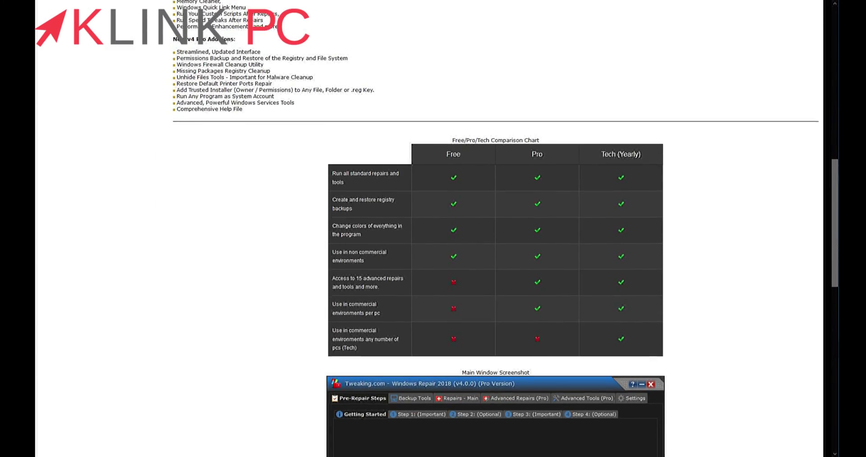
scroll(433, 228, "down", 3)
scroll(433, 228, "up", 1)
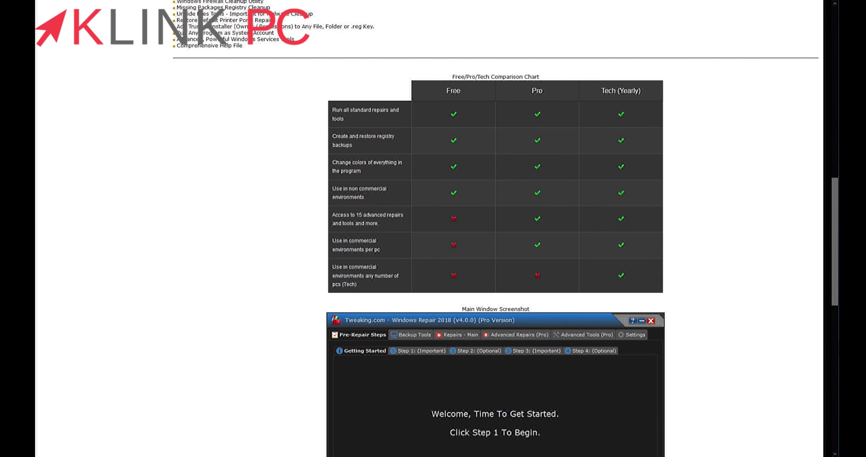
scroll(433, 228, "down", 1)
scroll(434, 228, "up", 15)
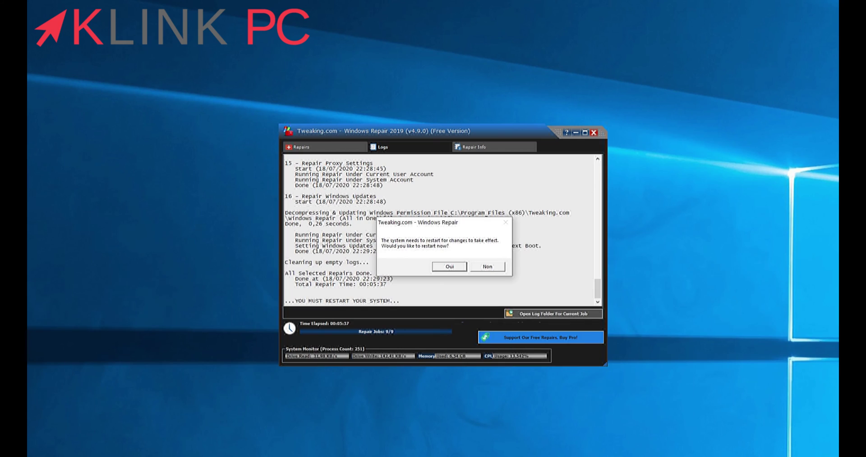
Decline the immediate system restart offered after the repairs
left_click(487, 266)
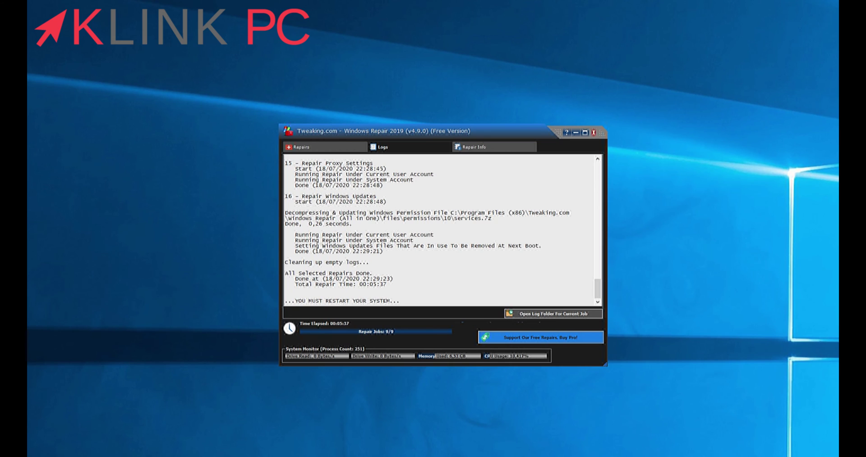
Close the finished repair log window and examine the Advanced Repairs (Pro), Advanced Tools (Pro) and Settings options, including Cmd.exe Options and Logo Picture
left_click(594, 133)
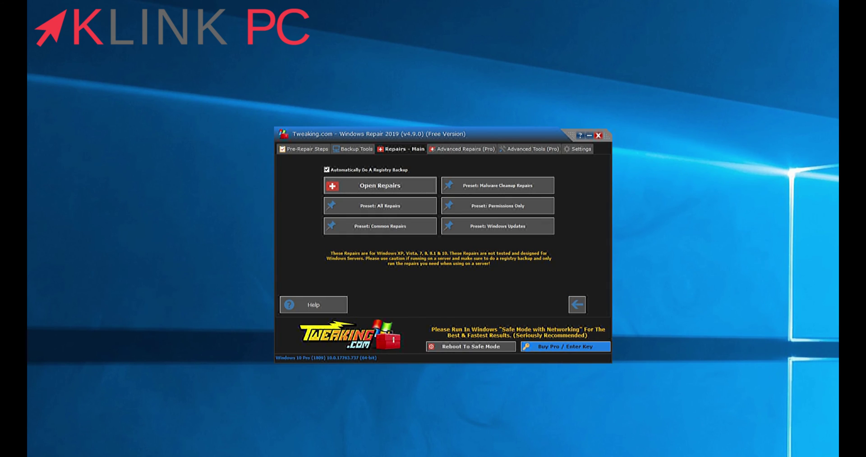
left_click(464, 149)
left_click(401, 149)
left_click(465, 149)
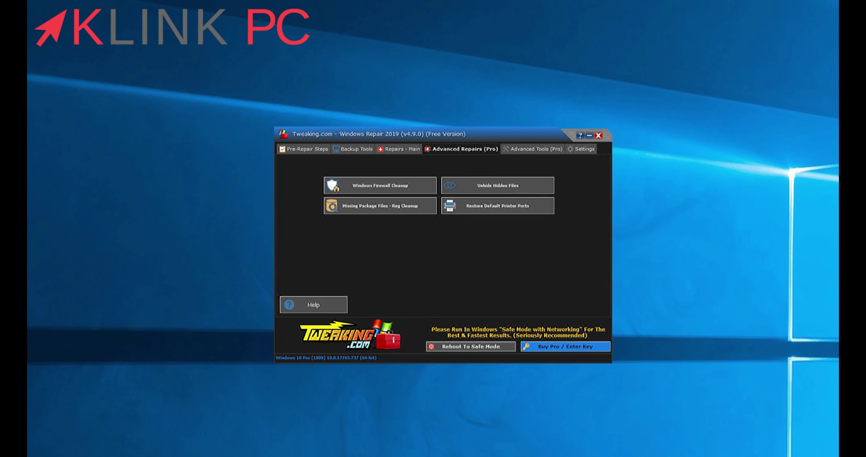
left_click(533, 149)
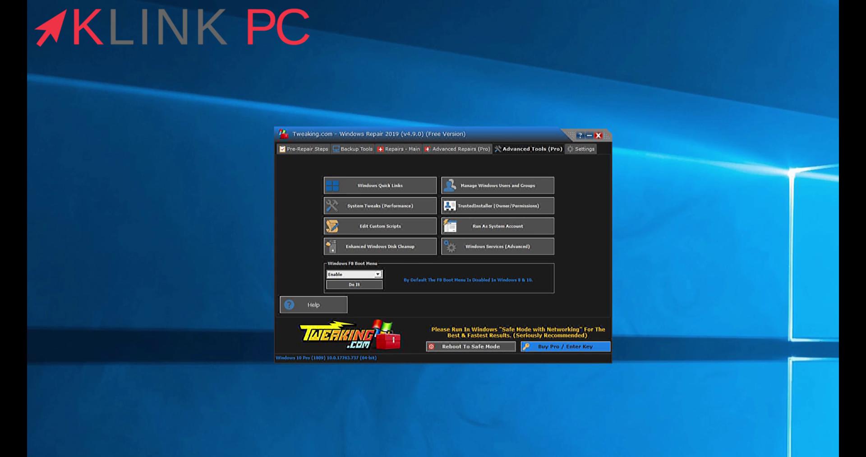
left_click(581, 149)
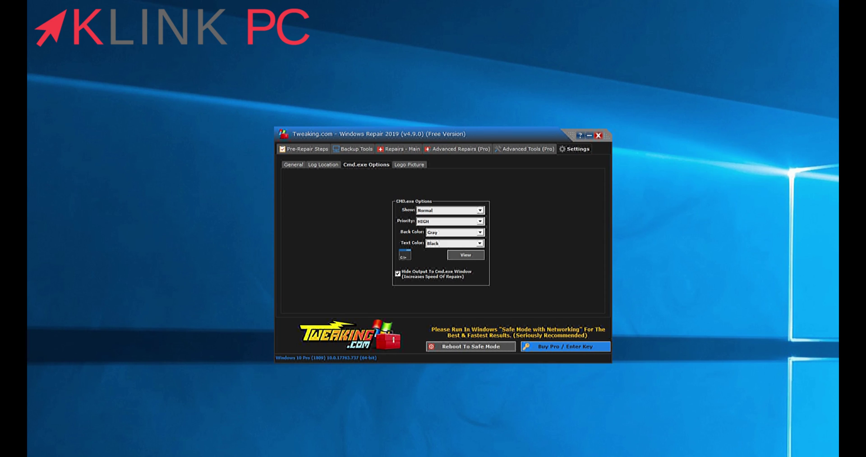
left_click(410, 165)
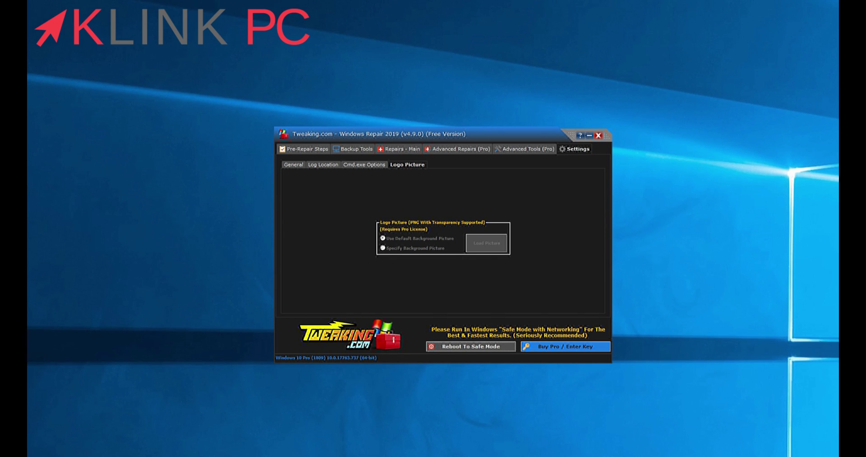
Review the main sections once more, cycling through Repairs - Main, Settings and Pre-Repair Steps to finish on Backup Tools
key("ctrl+Tab")
key("ctrl+Tab")
key("ctrl+Tab")
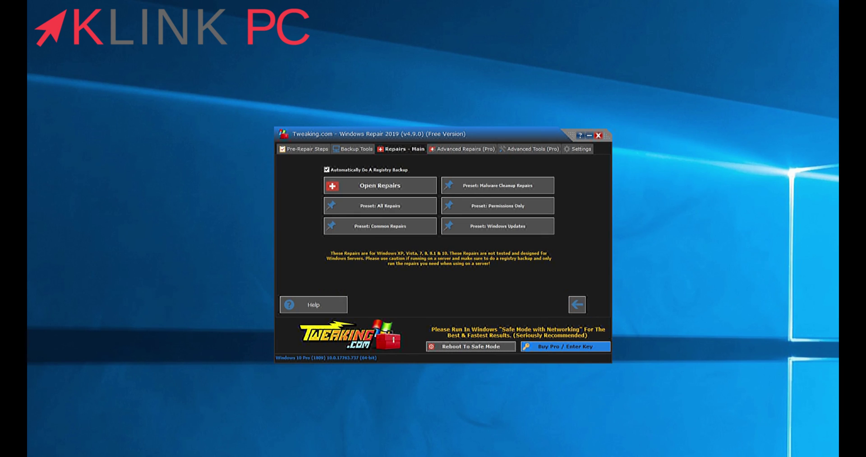
key("ctrl+Tab")
key("ctrl+Tab")
key("ctrl+Tab")
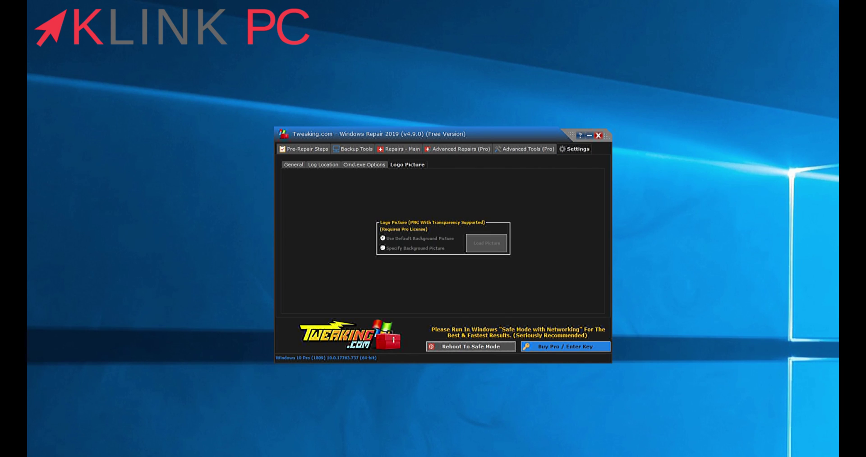
key("ctrl+Tab")
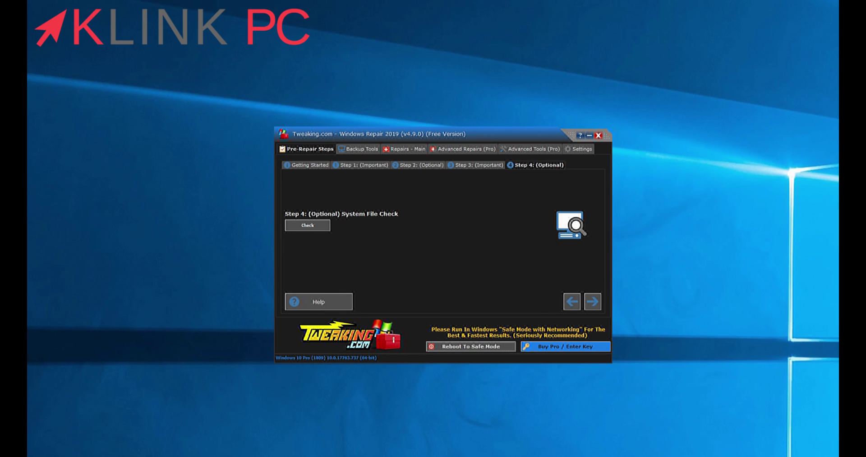
key("ctrl+Tab")
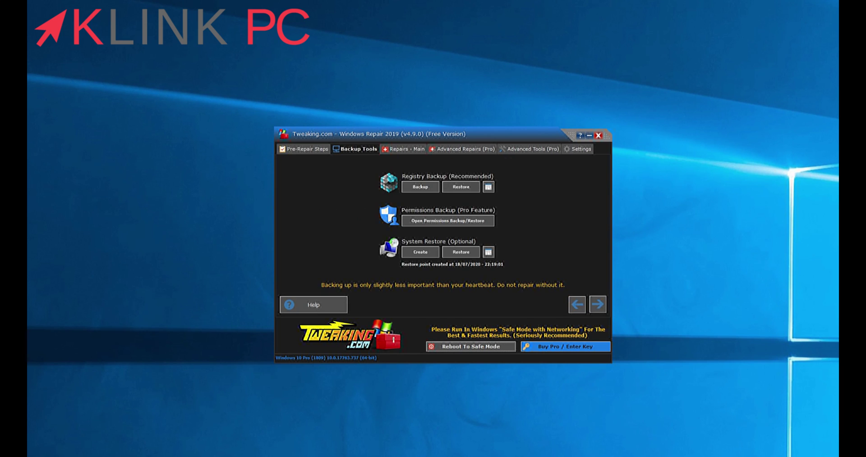